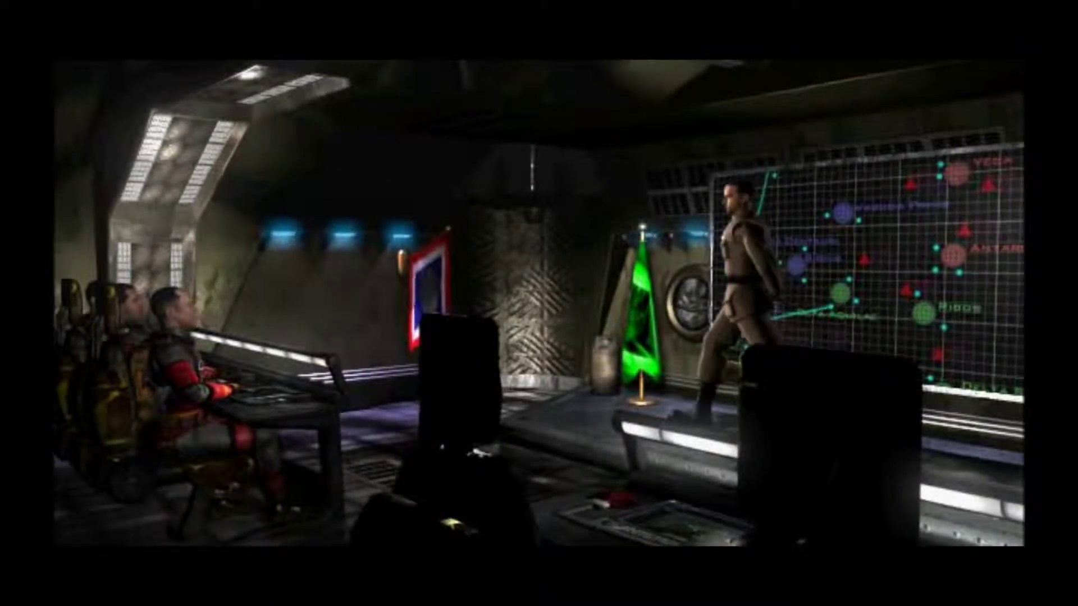
Step: Order Gamma wing to attack the currently selected target
key("1")
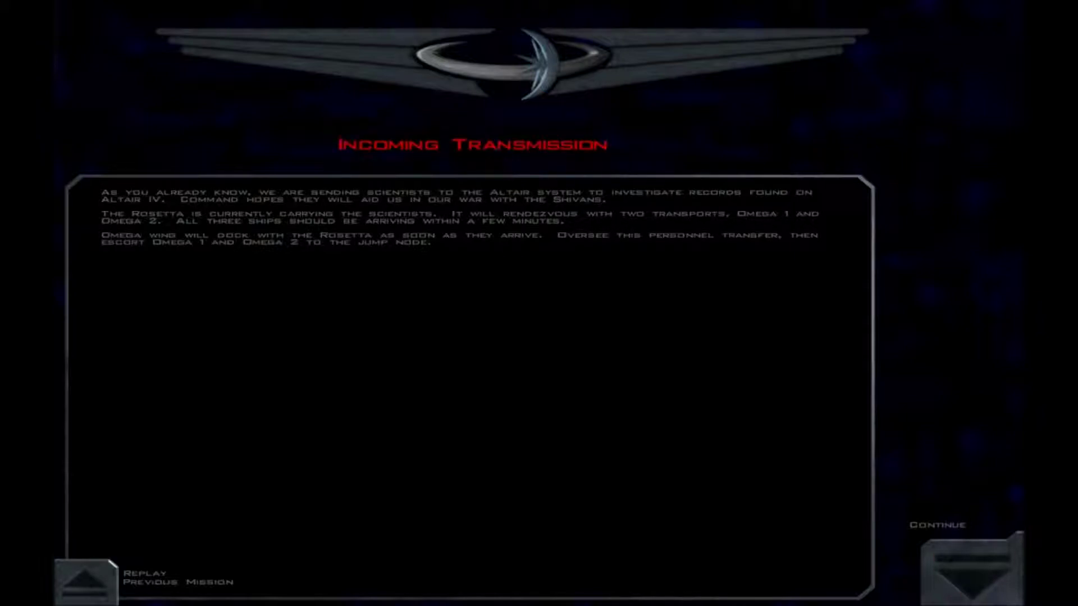
Step: Leave the Incoming Transmission briefing and launch the nebula escort mission
left_click(977, 581)
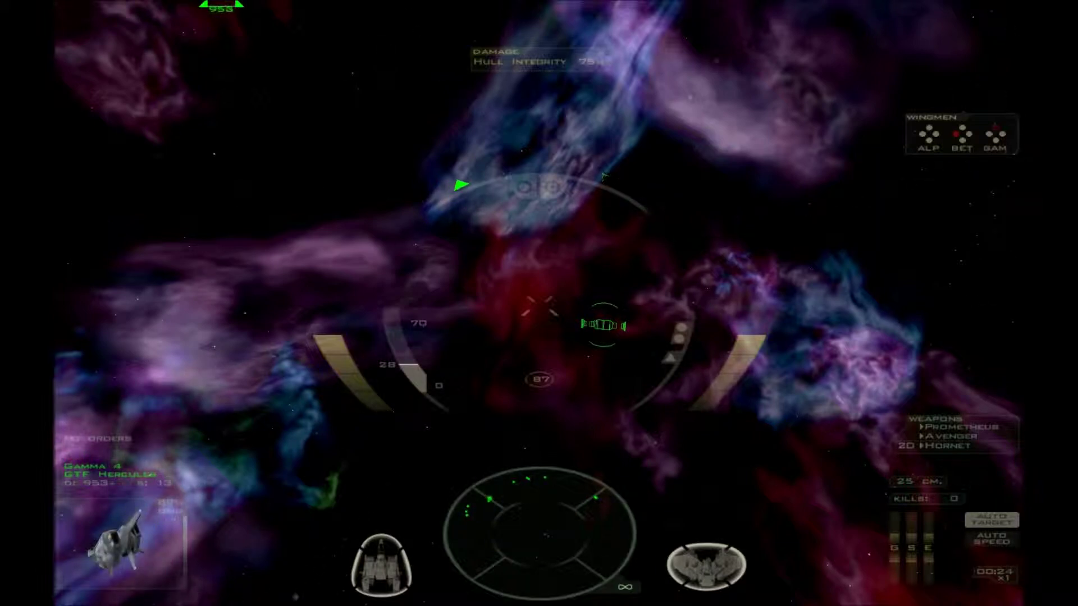
Step: Cycle friendly targets through Beta wing to reach transport Omega 2 GTT Elysium
key("t")
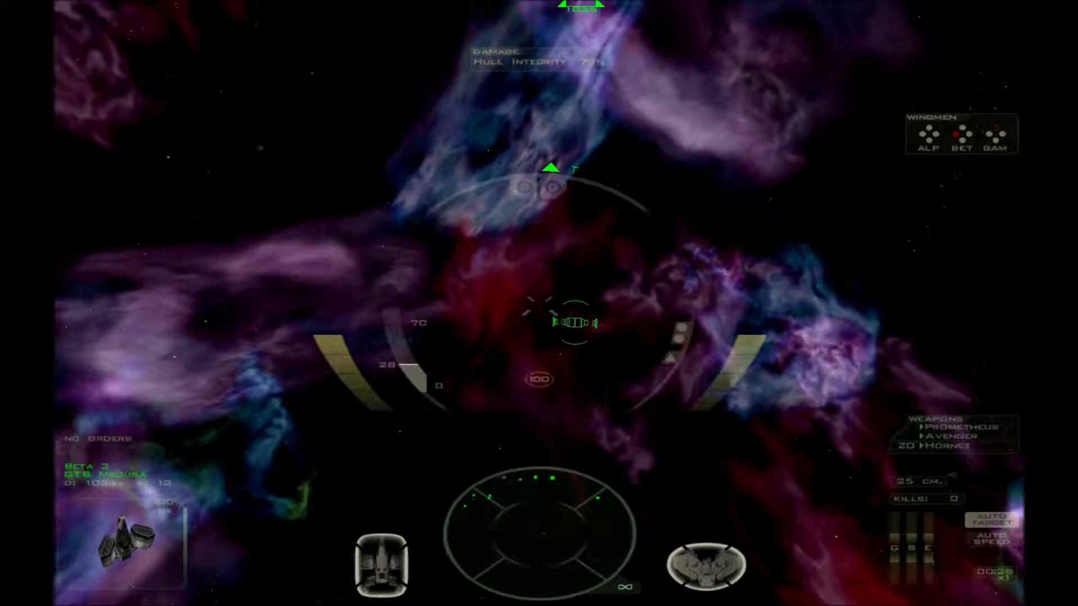
key("t")
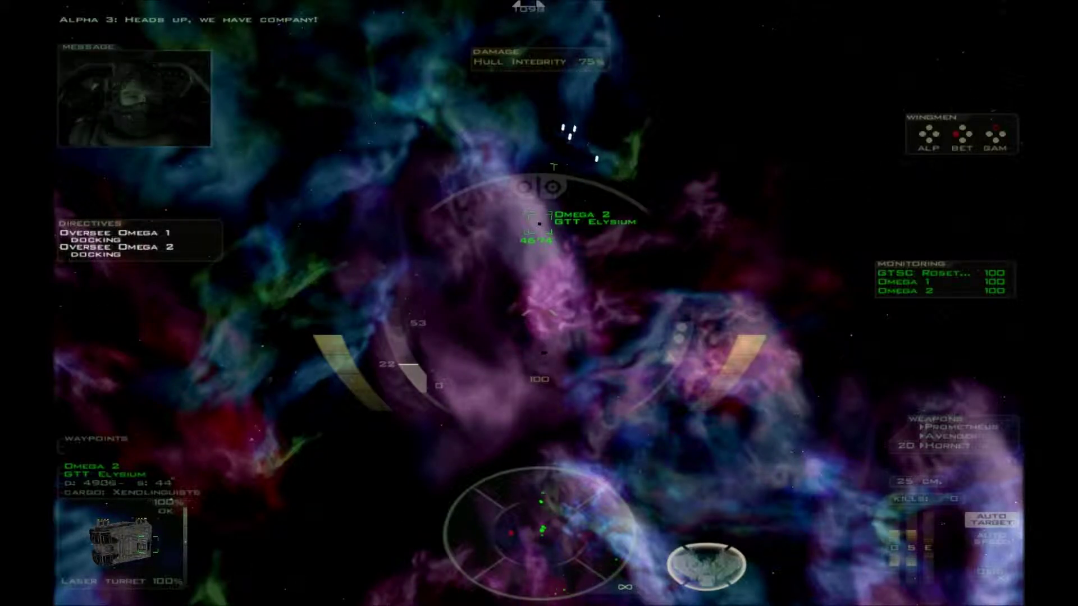
Step: Target hostile Indra 4 and hit it with Hornets and lasers to about 2% hull
key("h")
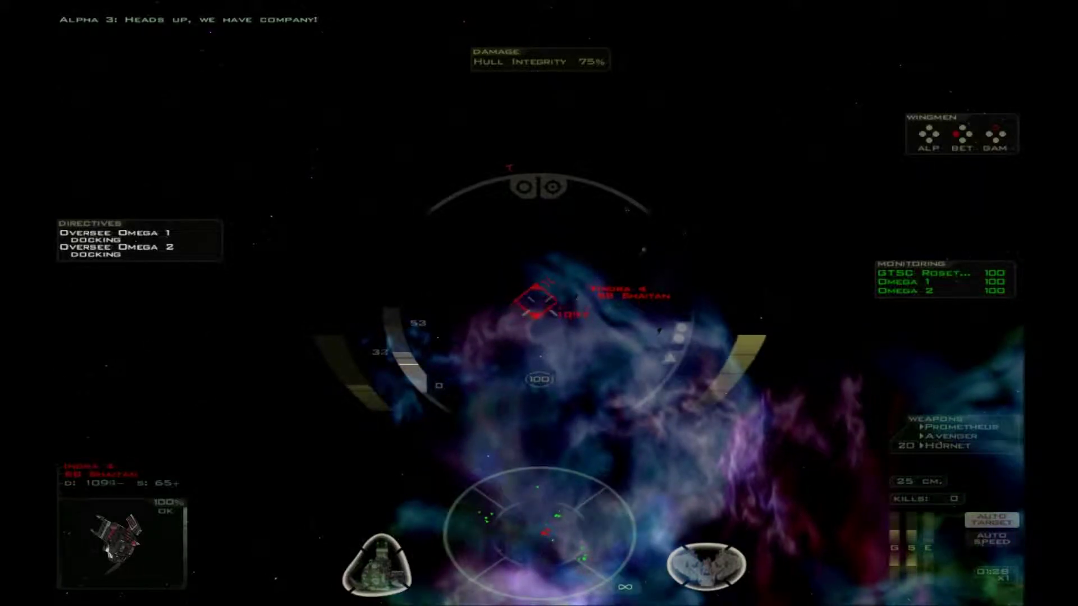
key("space")
key("ctrl")
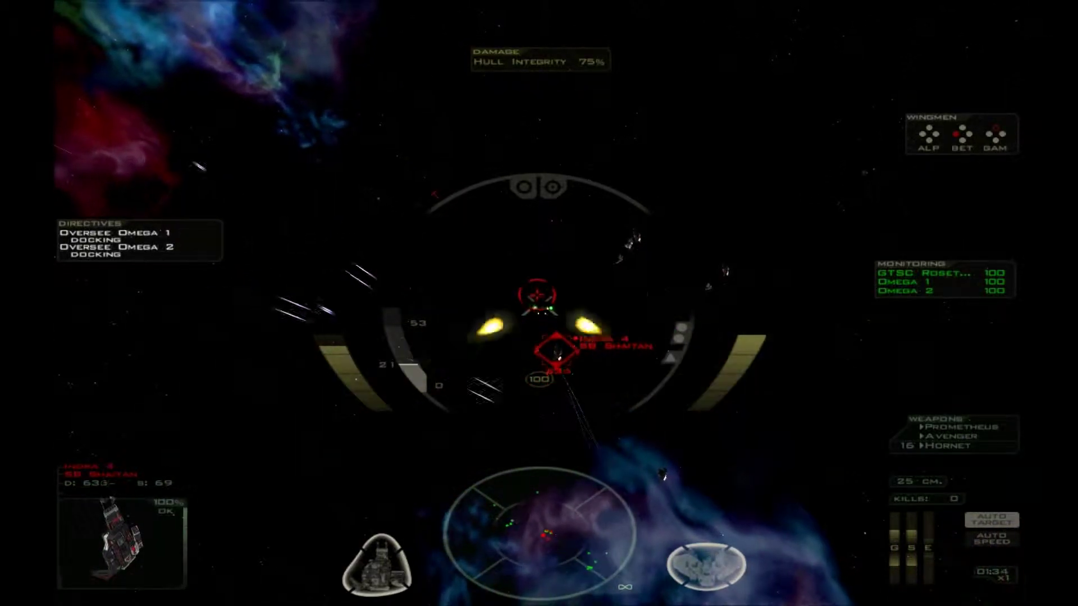
key("ctrl")
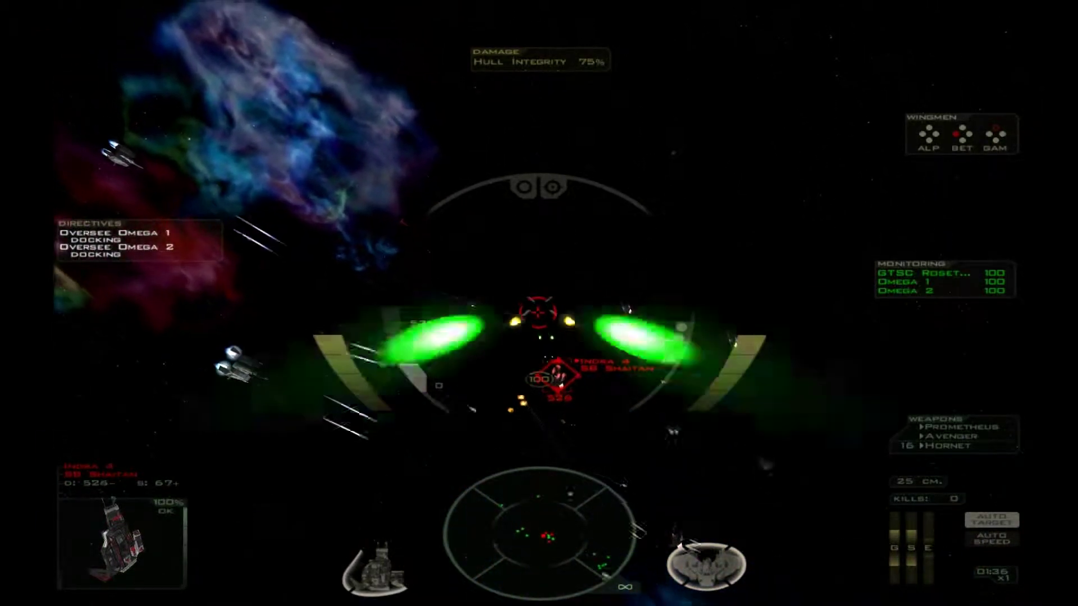
key("ctrl")
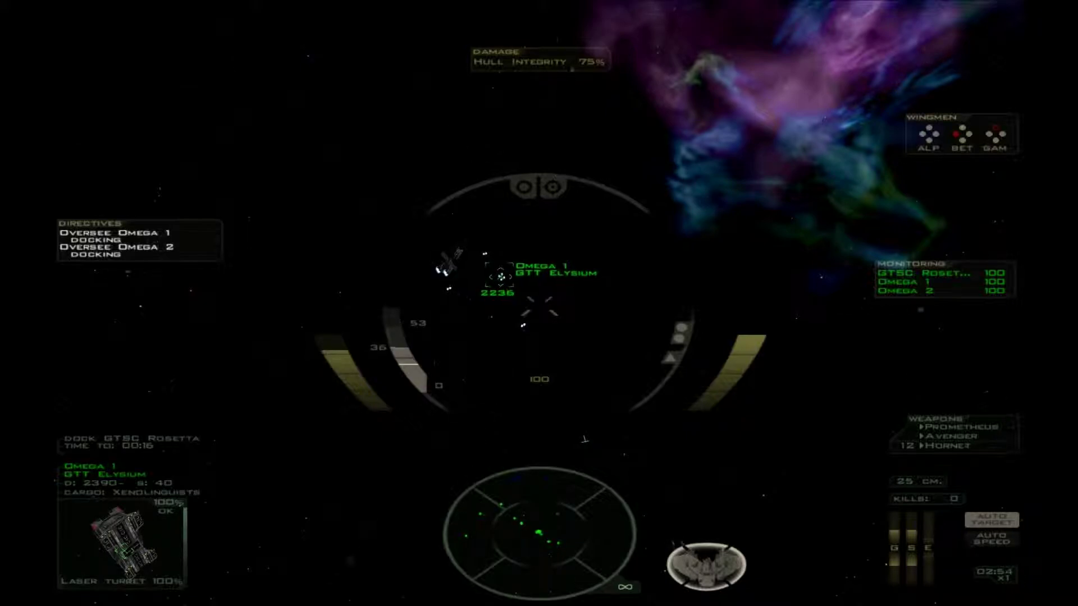
Step: Call in the support ship, then target the arriving Indra bomber and line it up
key("5")
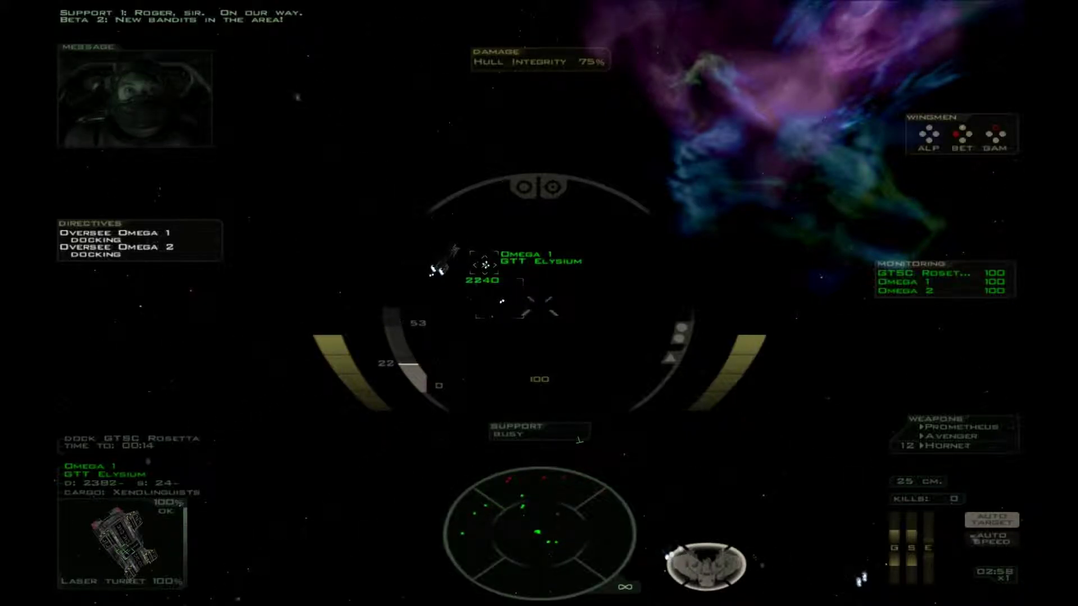
key("h")
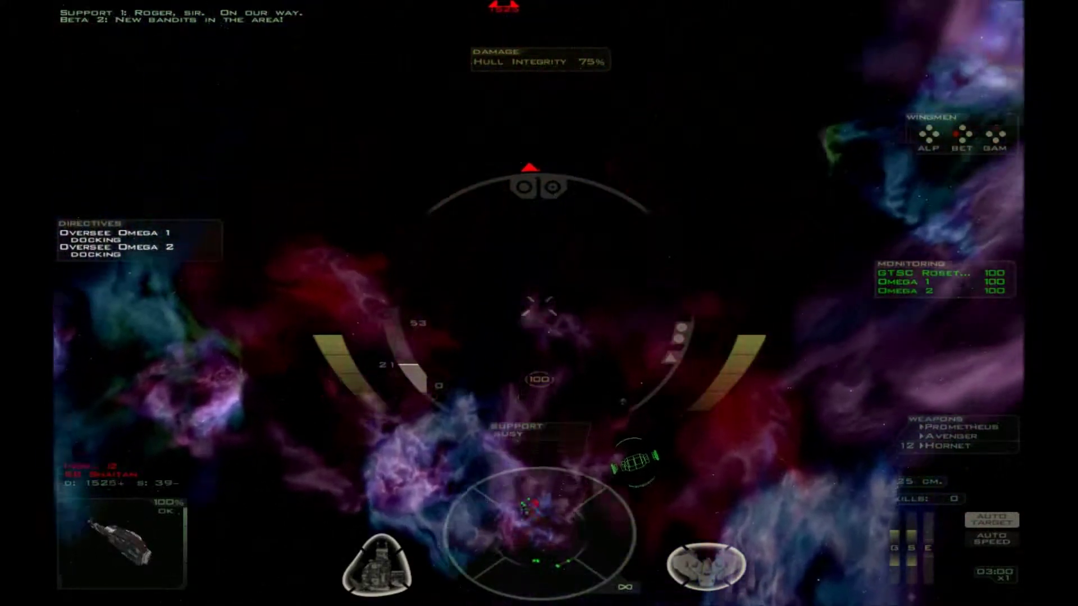
key("Left")
key("Left")
key("Left")
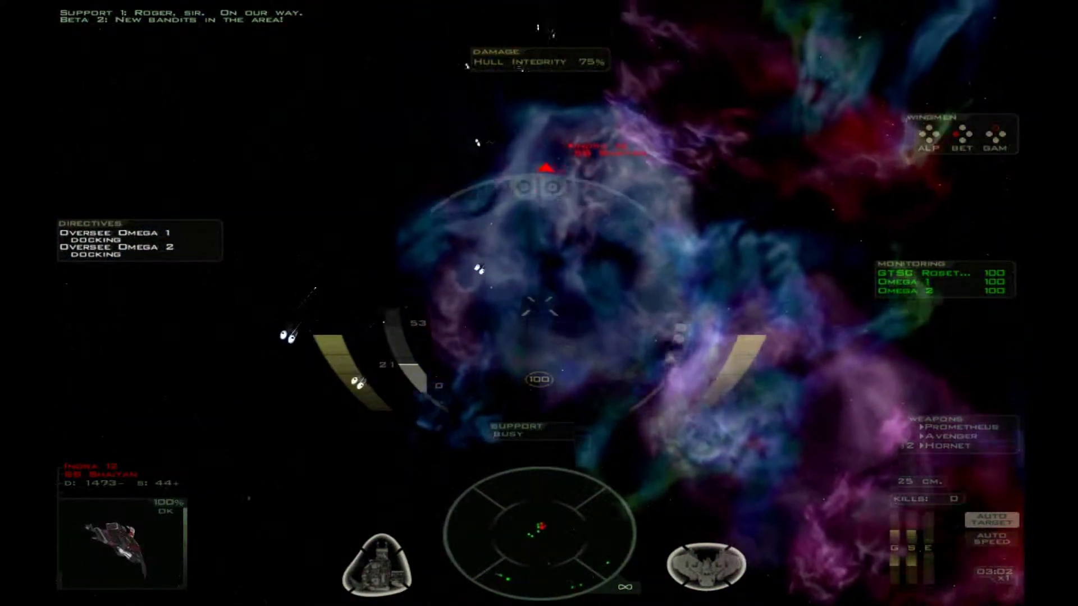
key("Up")
key("Up")
key("Up")
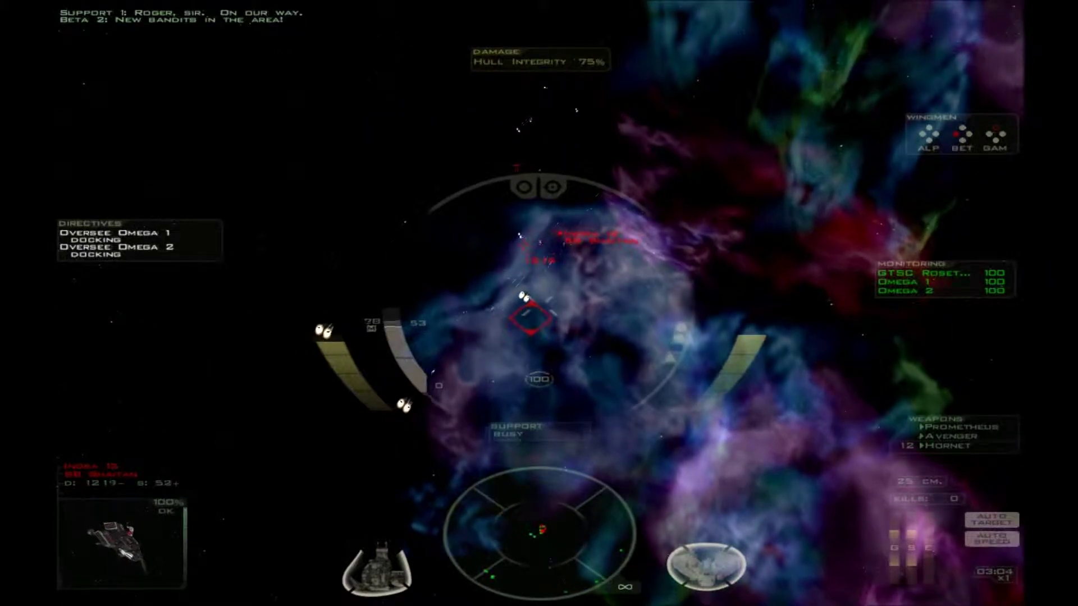
key("Left")
key("Left")
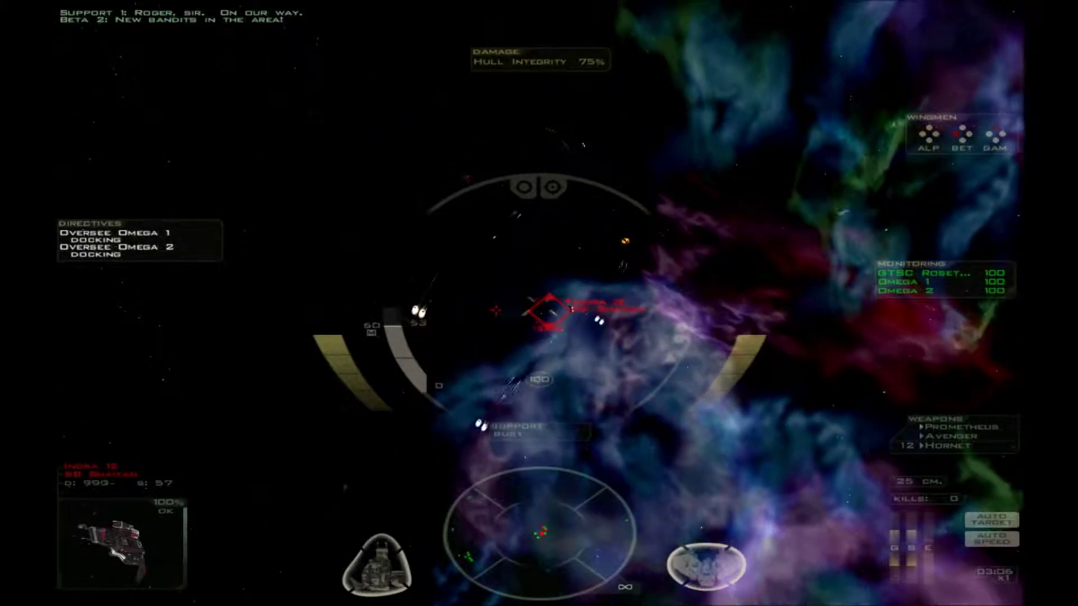
Step: Fire primary weapons at Indra 9 until the bomber explodes
key("ctrl")
key("Left")
key("Left")
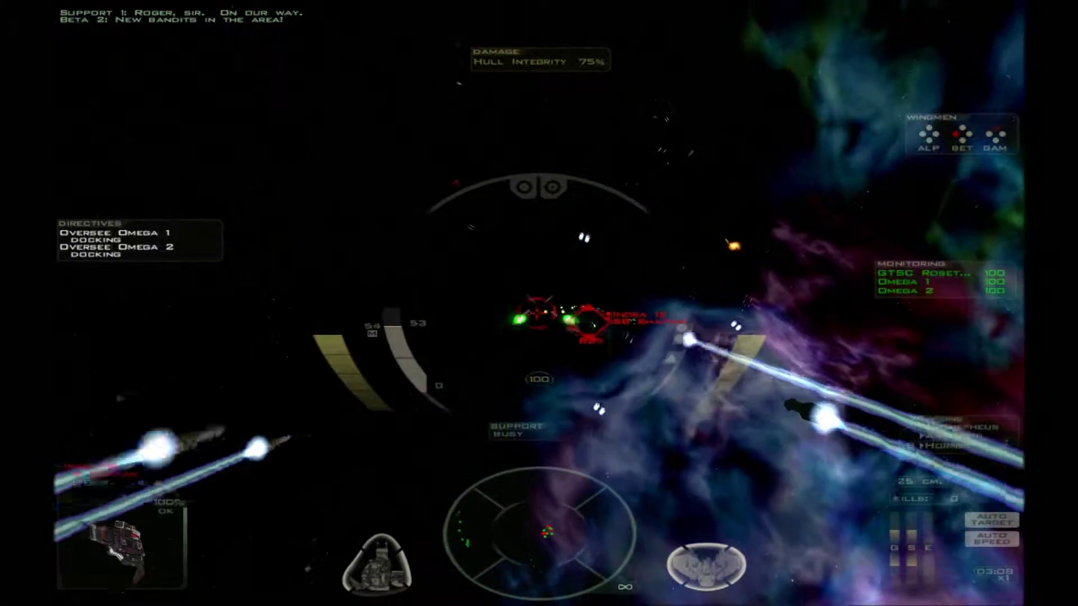
key("Left")
key("Left")
key("ctrl")
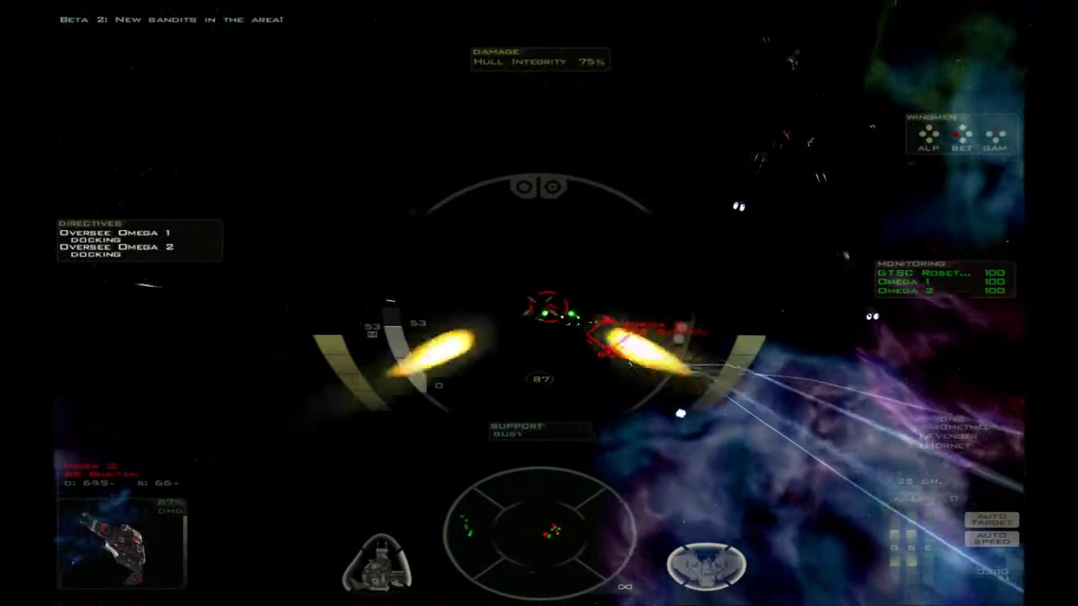
key("ctrl")
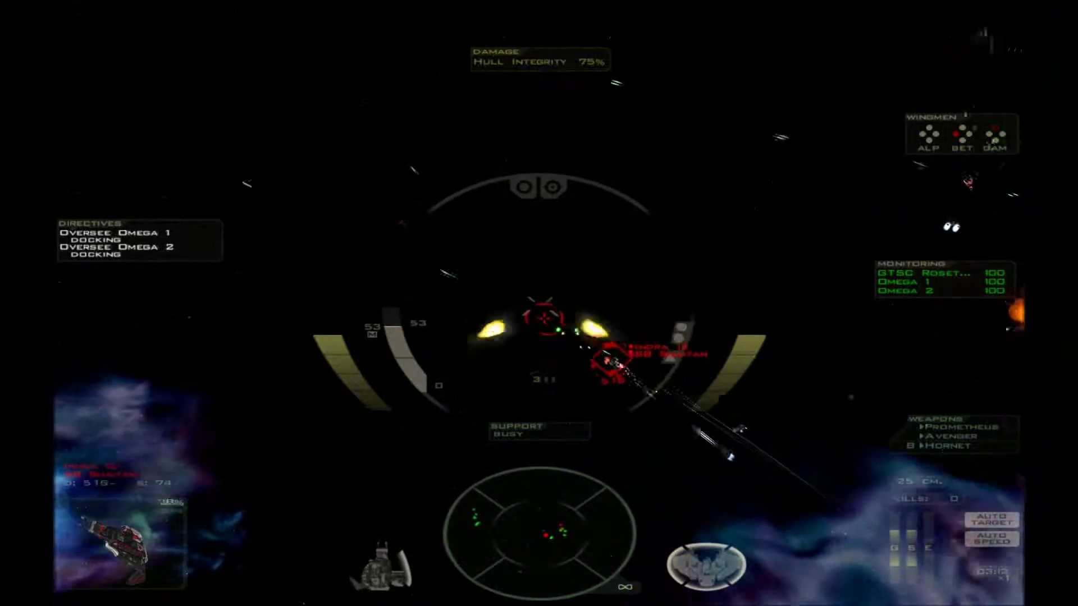
key("ctrl")
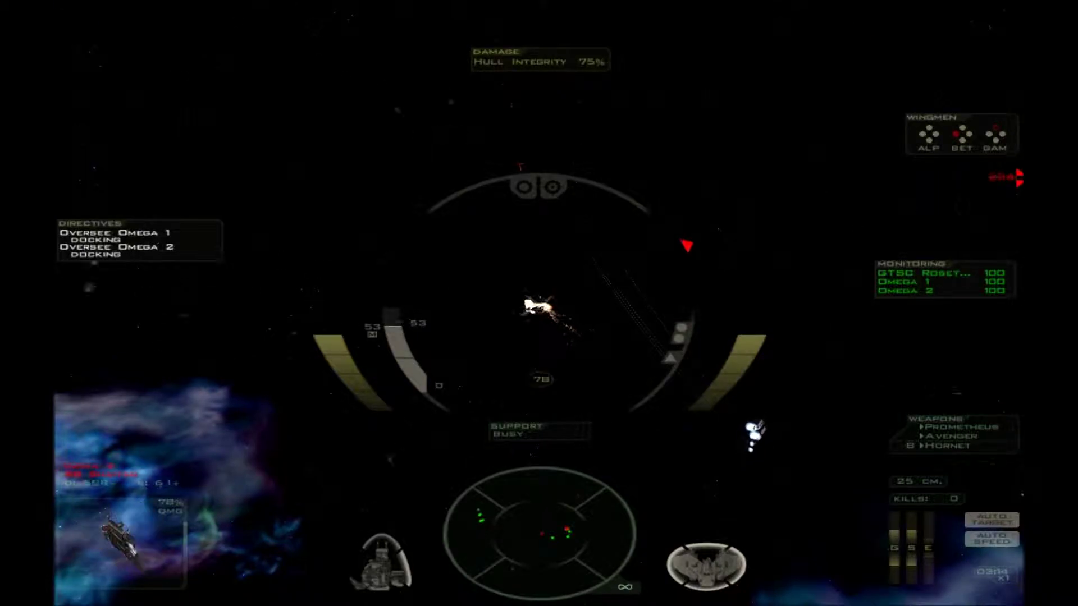
key("Left")
key("Left")
key("ctrl")
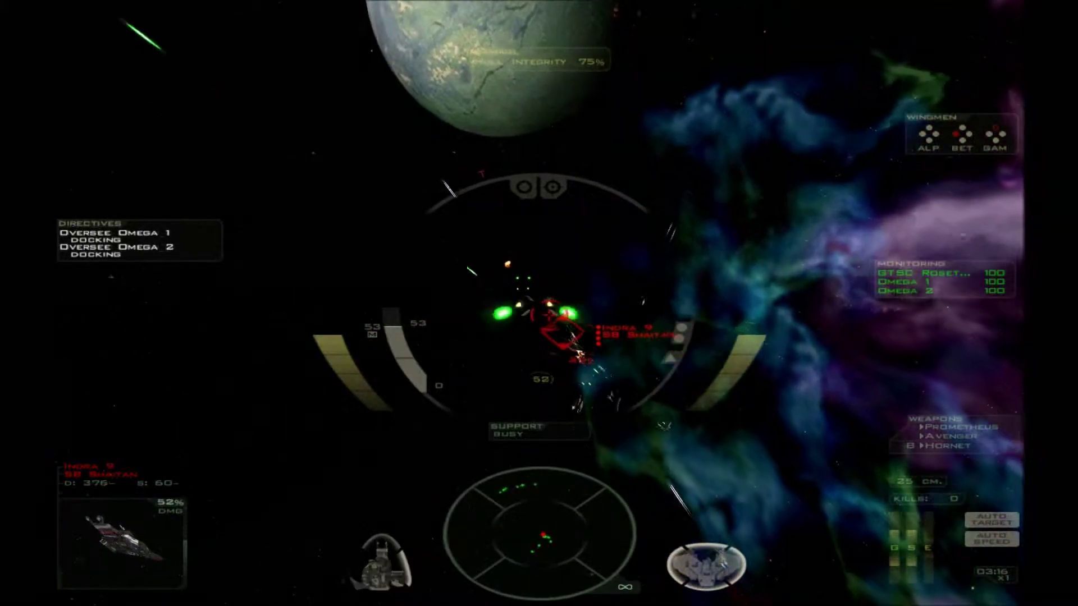
key("ctrl")
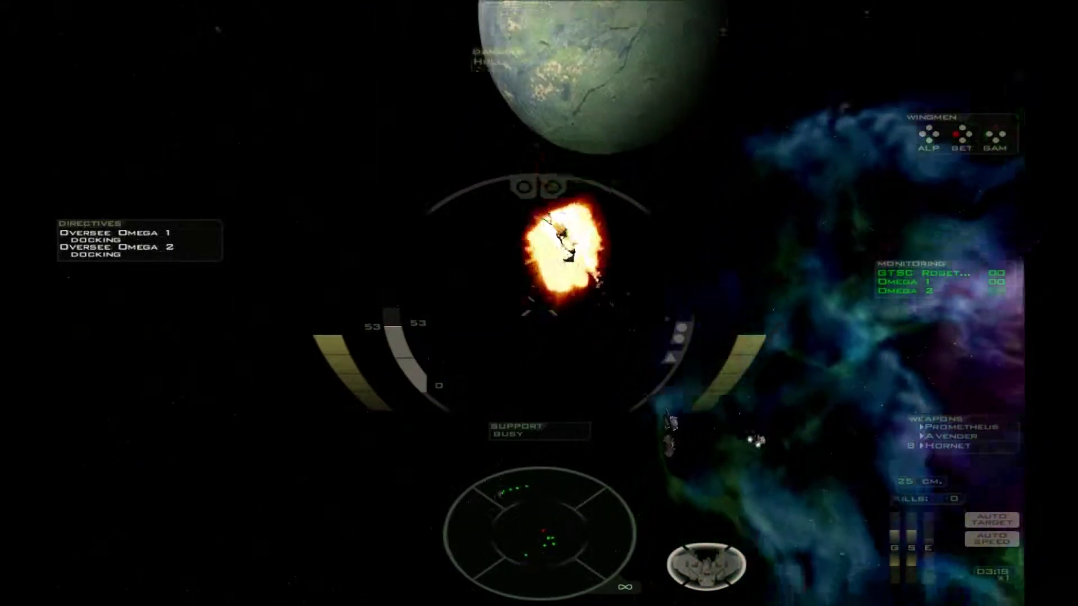
Step: Turn to scan for threats and target friendly bomber Beta 1
key("Left")
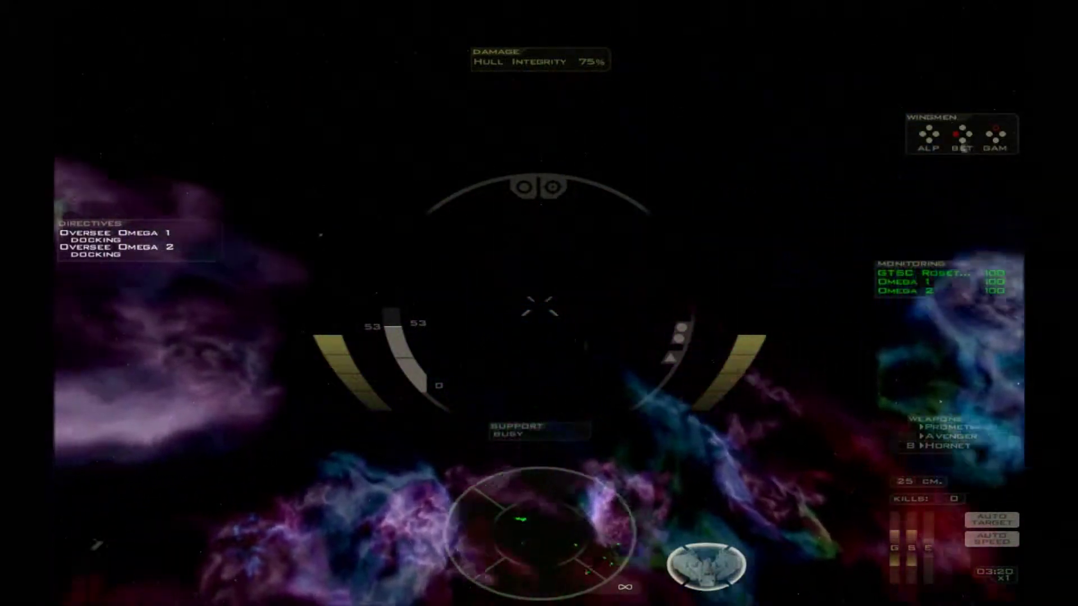
key("Left")
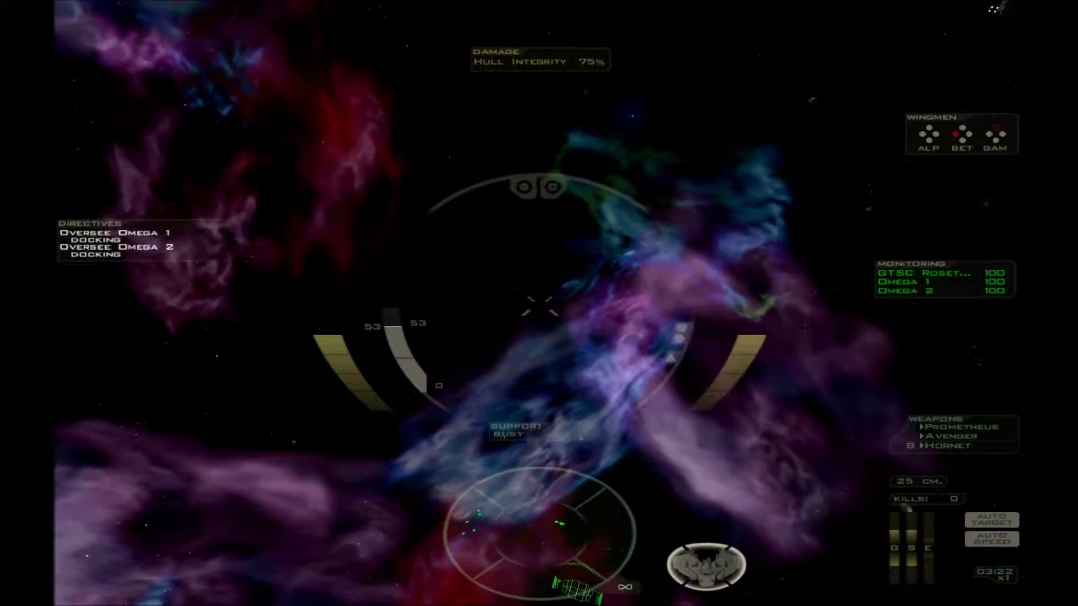
key("t")
key("Left")
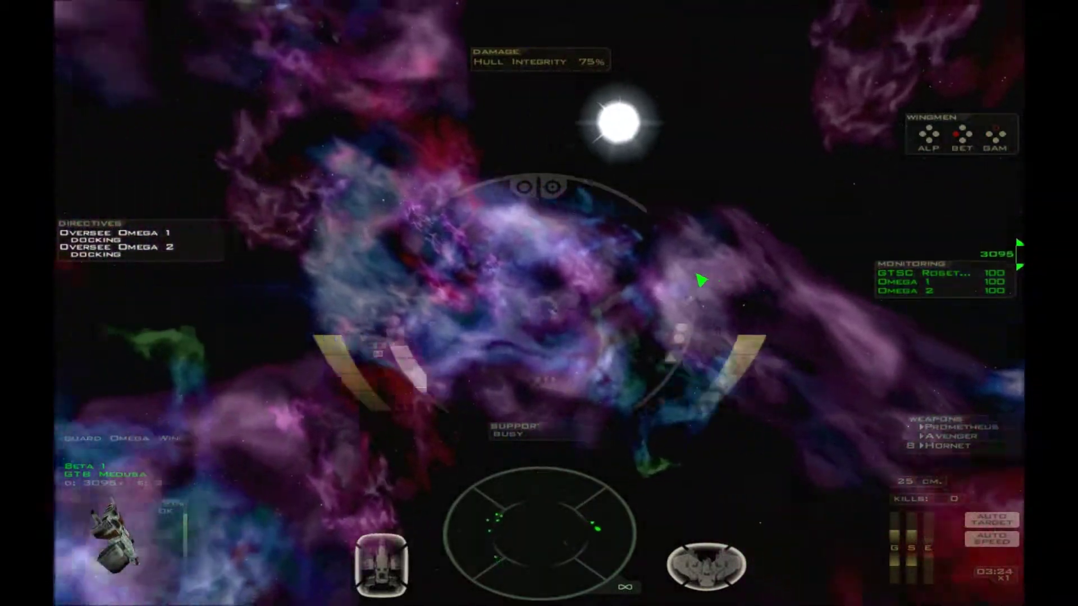
Step: Target the GTSC Rosetta, bring it into view, then target transport Omega 1
key("Left")
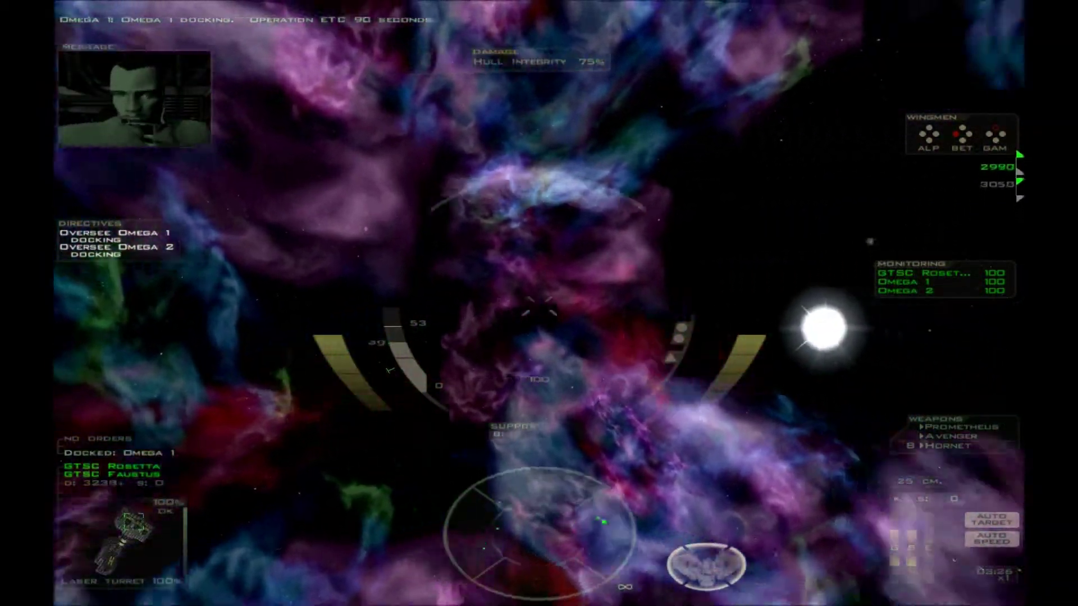
key("Left")
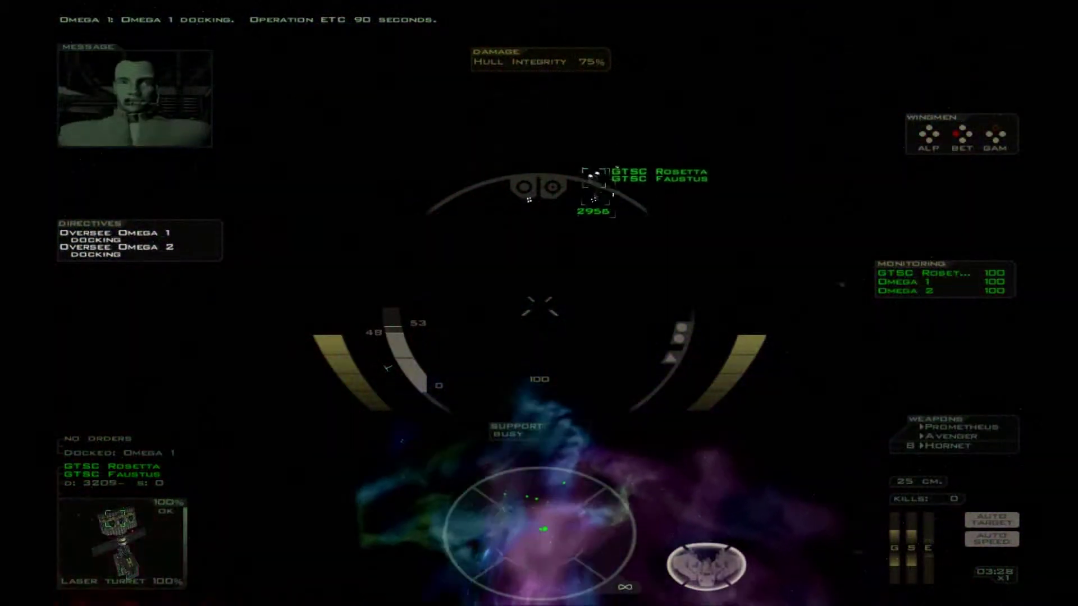
key("t")
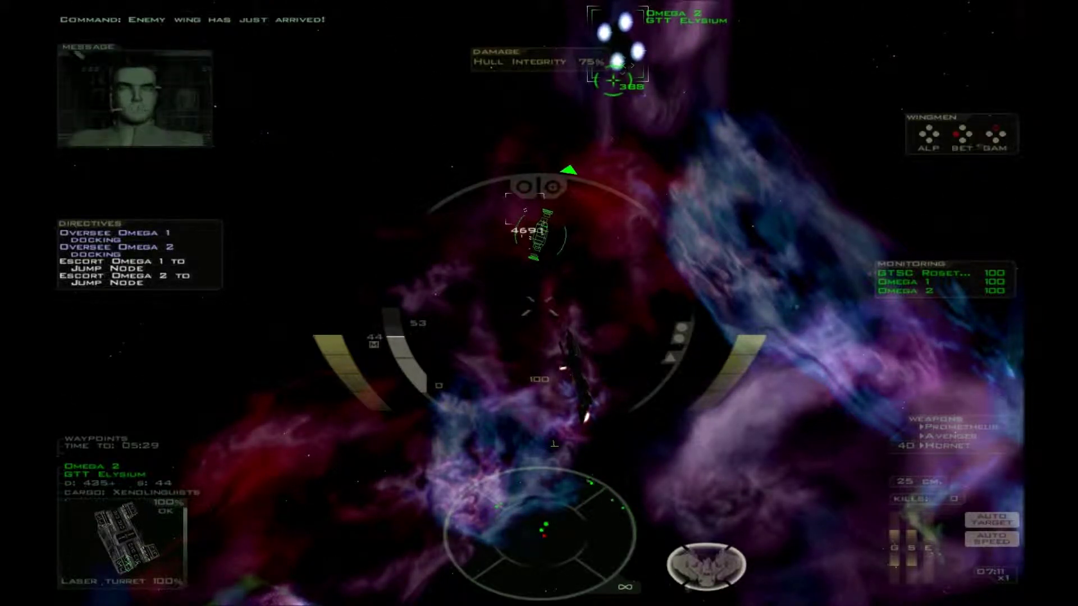
Step: Cycle targets through Lucifer, Rama 2, Beta 1 and Omega 1, ending on hostile Rama 1
key("h")
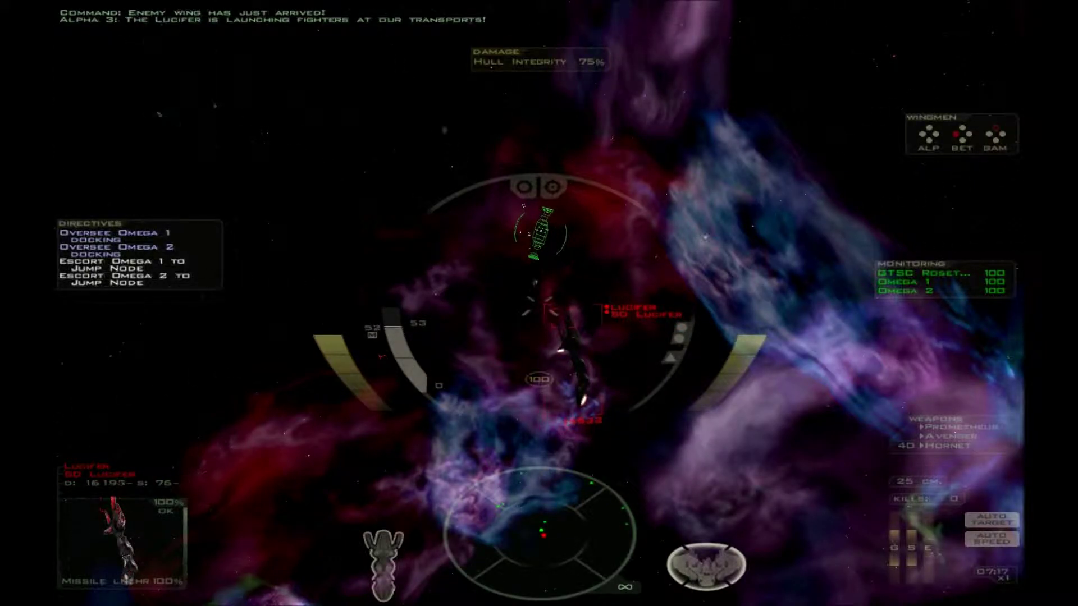
key("t")
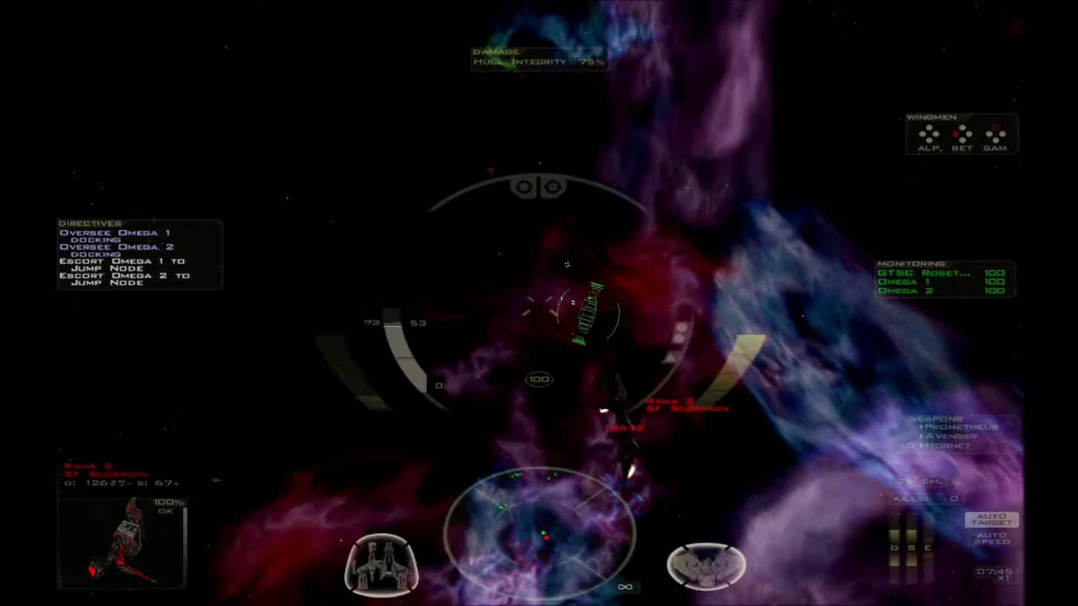
key("t")
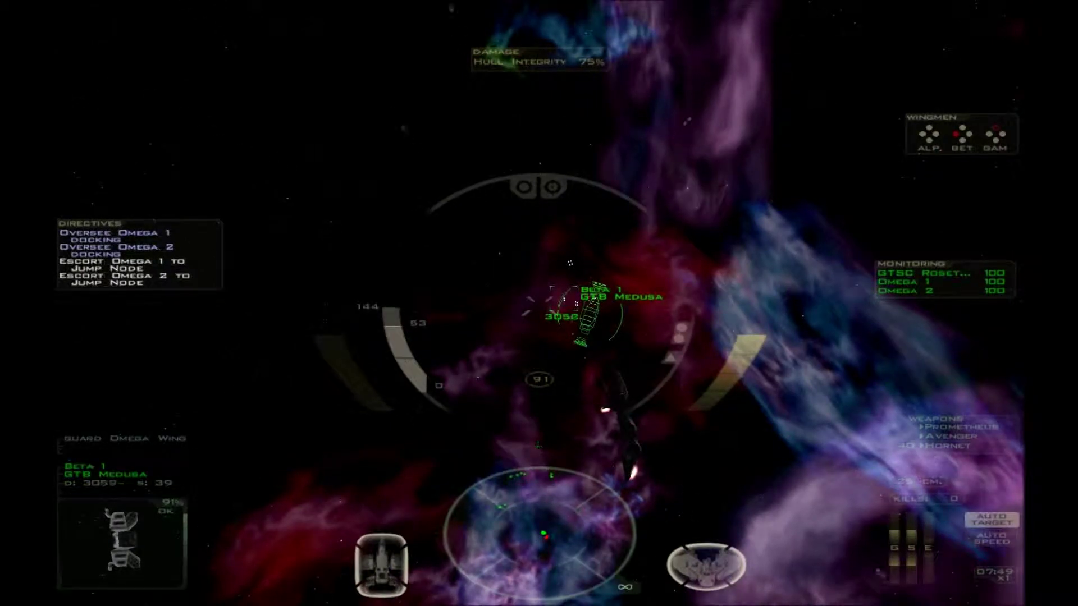
key("t")
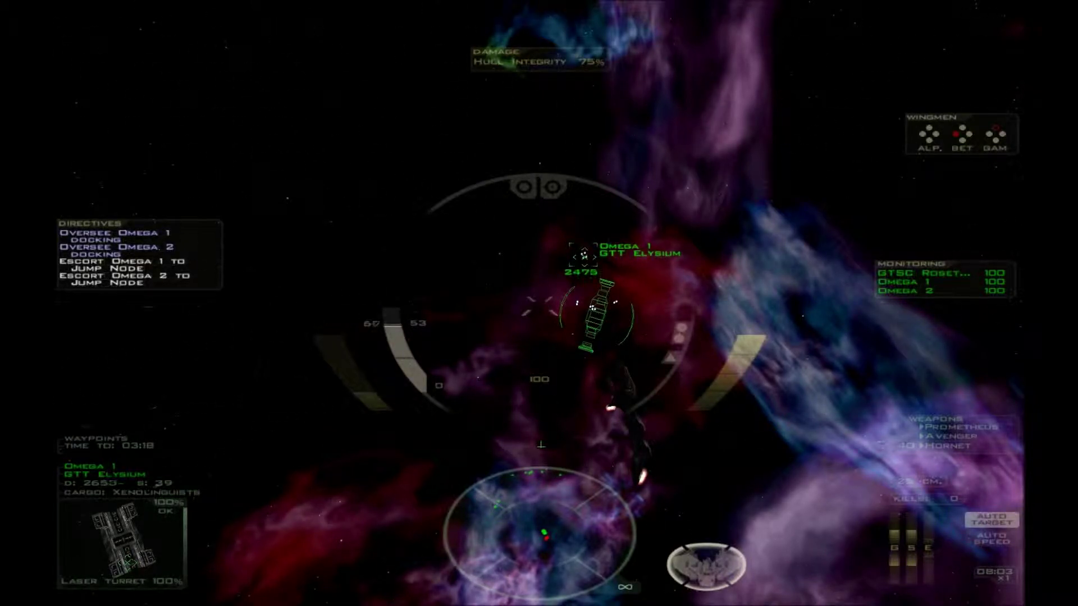
key("h")
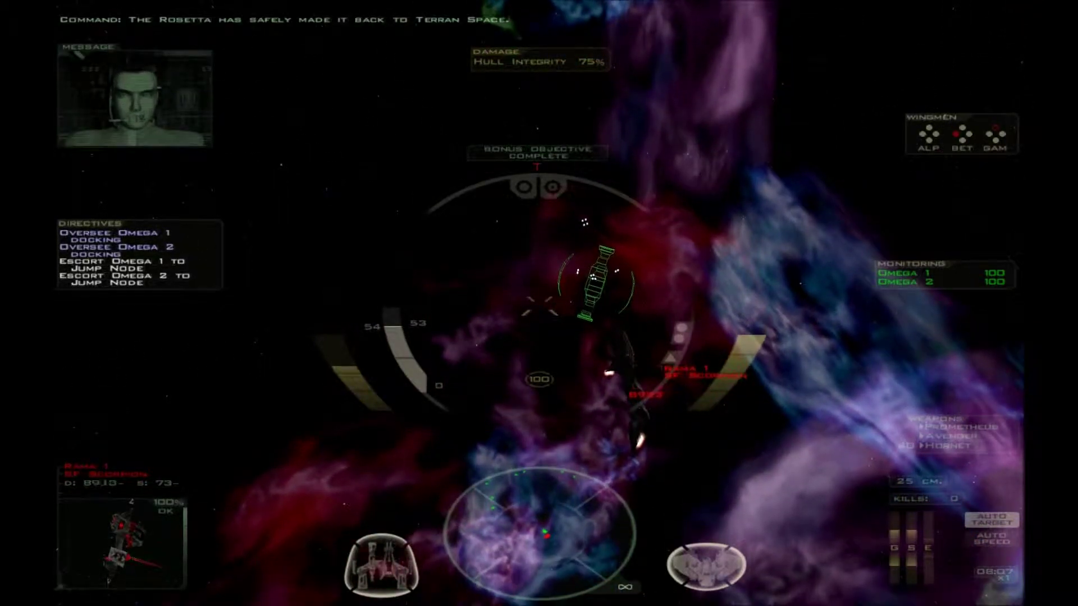
Step: Scan hostiles Rama 2 and Arjuna 1, then lock back onto transport Omega 1
key("h")
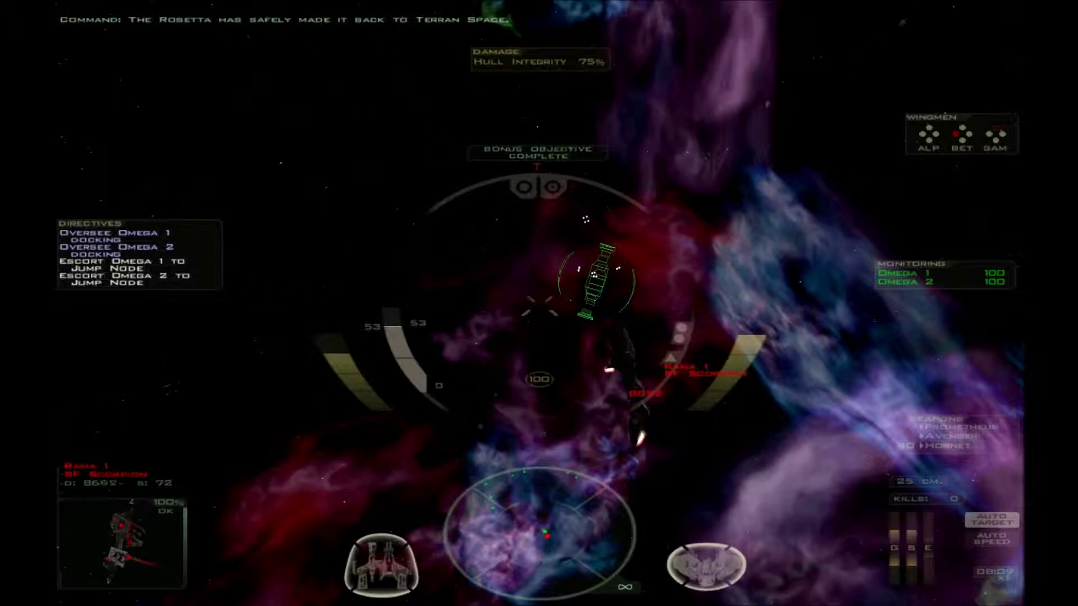
key("h")
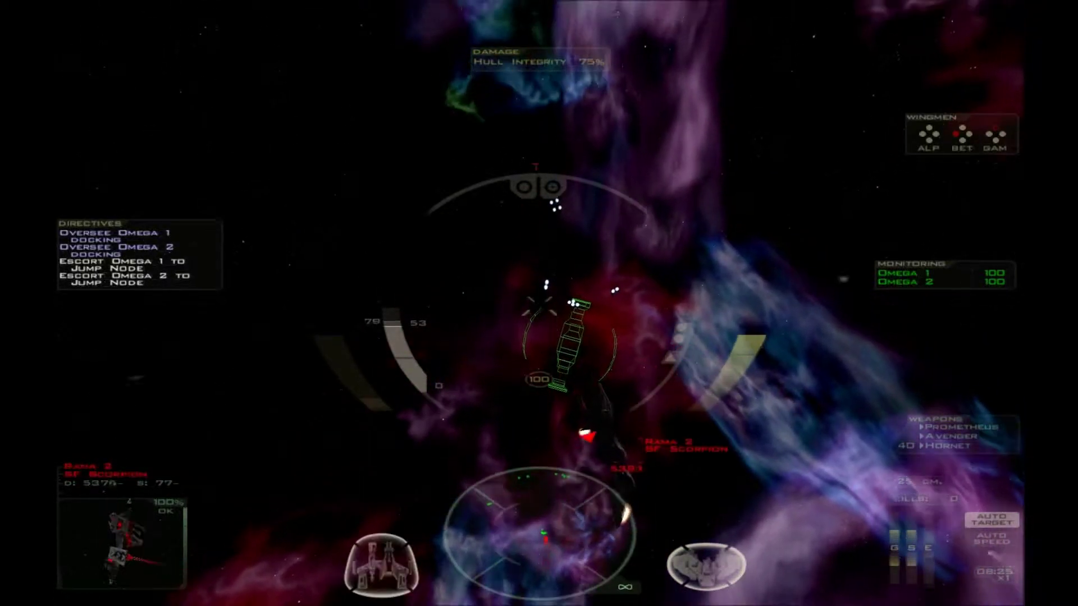
key("t")
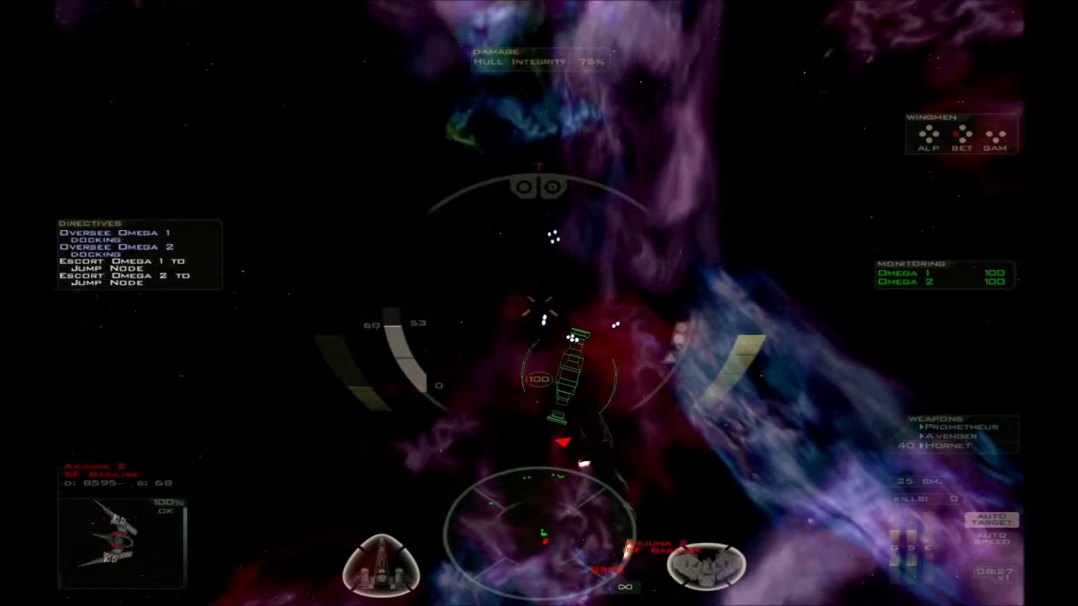
key("t")
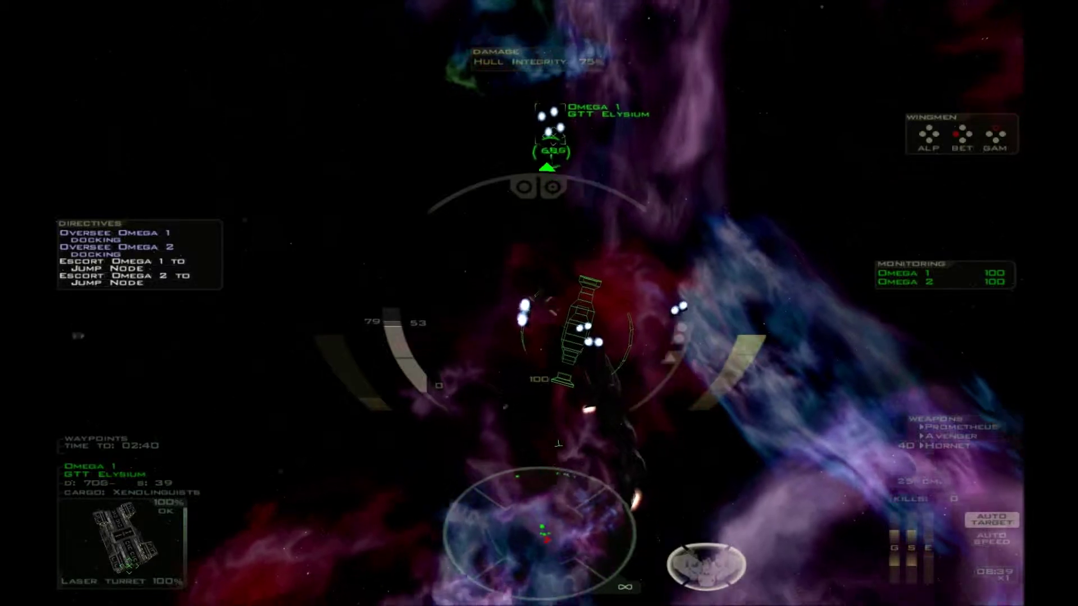
Step: Target the hostile fighter Rama 2 attacking the transports
key("h")
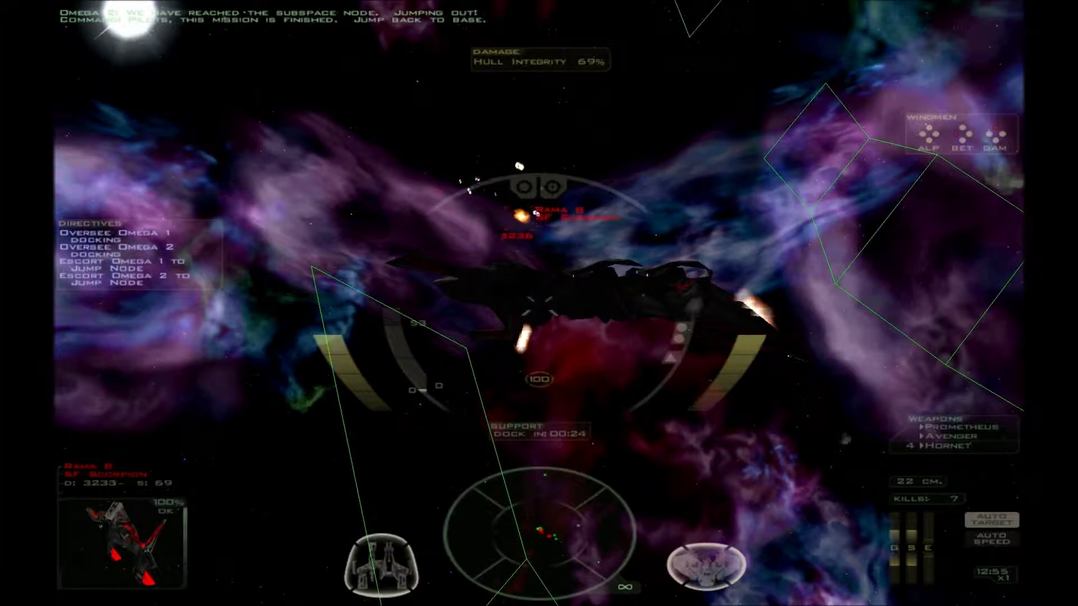
Step: Engage the subspace drive with Alt+J to jump back to base
key("alt+j")
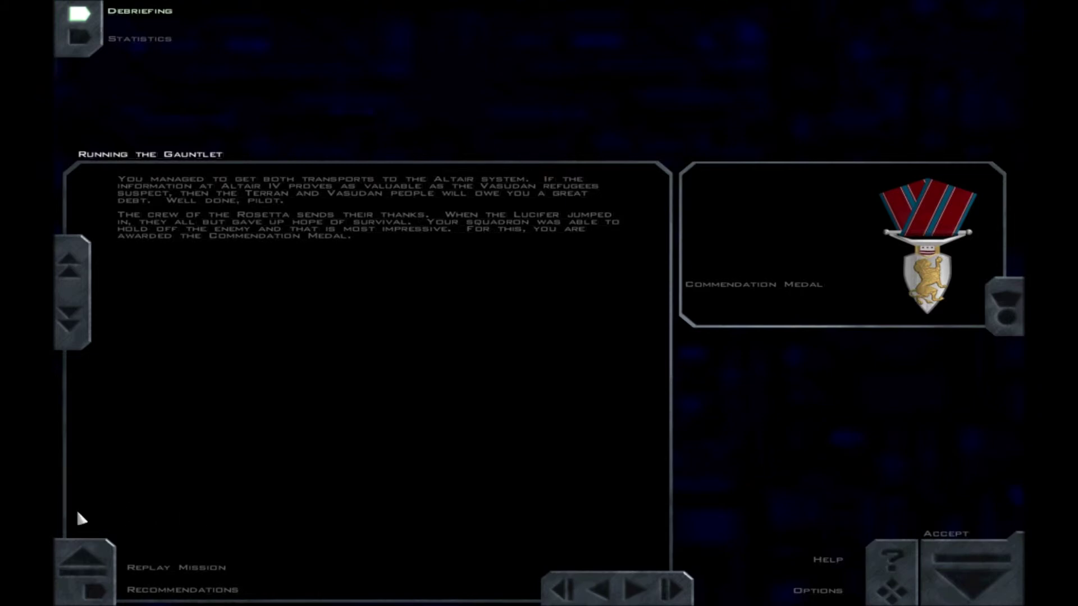
left_click(156, 594)
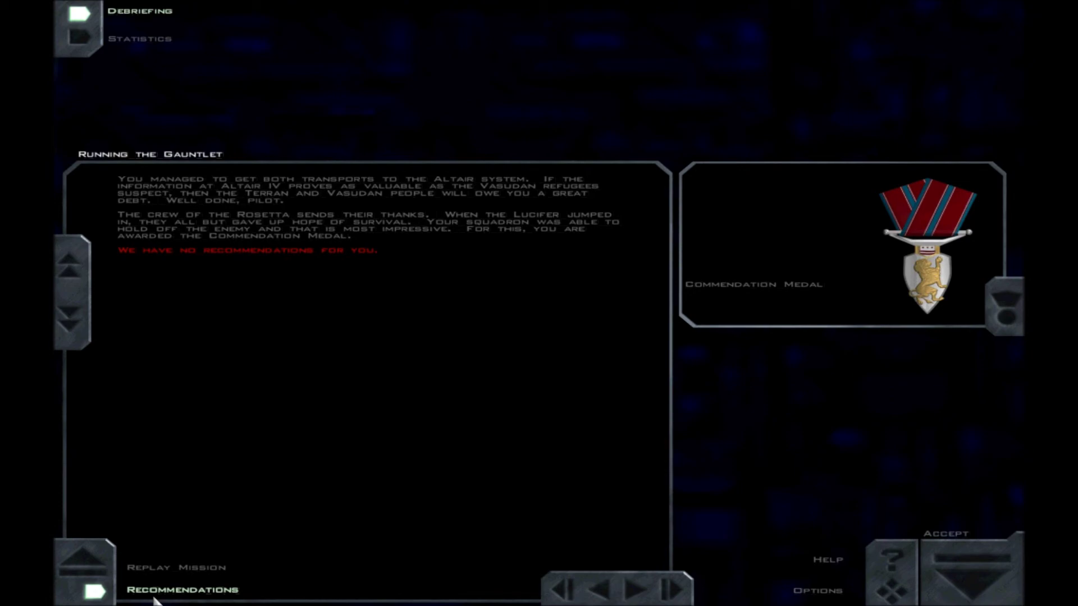